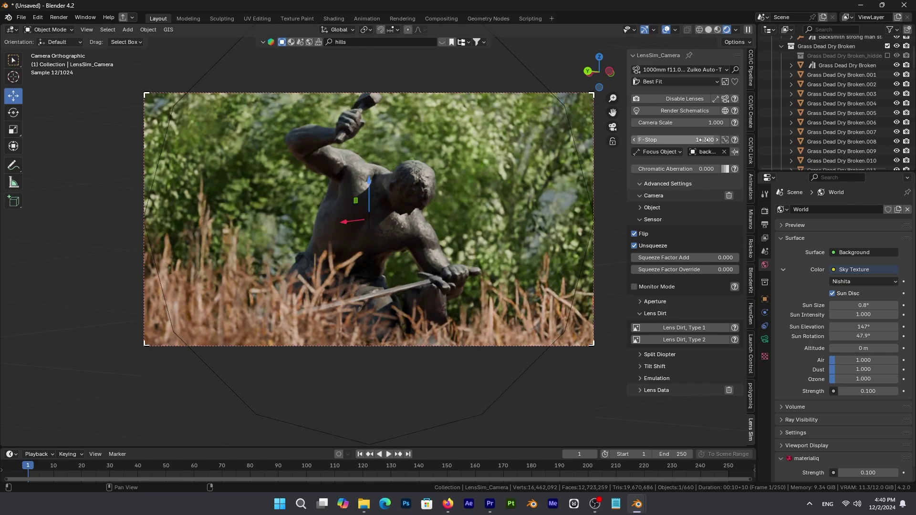
Step: Raise the LensSim Chromatic Aberration from 0.000 to 0.213 to fringe the statue's edges
{"action": "scroll", "coordinate": [419, 170], "scroll_direction": "up", "scroll_amount": 8}
{"action": "left_click_drag", "start_coordinate": [663, 169], "coordinate": [678, 168]}
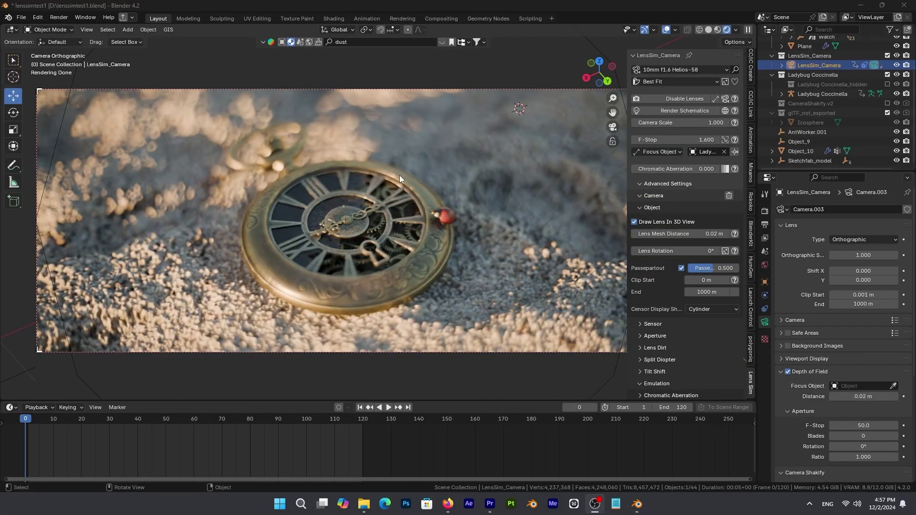
Step: Try the 35mm f2.0 Helios-23 and 10mm f1.6 Helios-58 lens presets on the watch camera
{"action": "scroll", "coordinate": [396, 178], "scroll_direction": "down", "scroll_amount": 1}
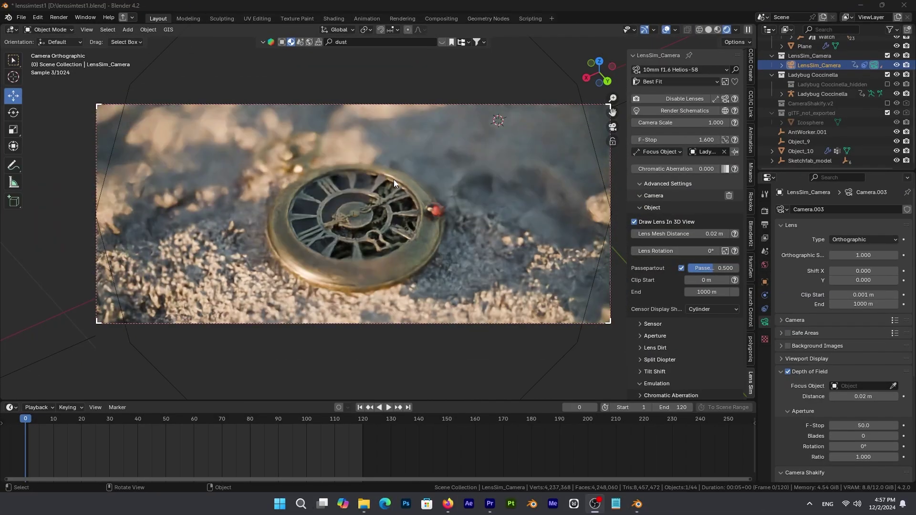
{"action": "left_click", "coordinate": [703, 71]}
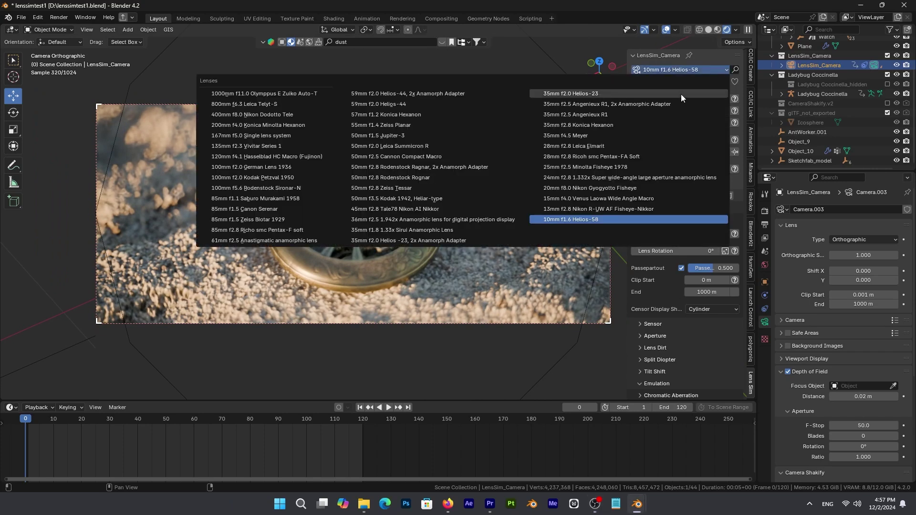
{"action": "left_click", "coordinate": [680, 94]}
{"action": "left_click", "coordinate": [680, 72]}
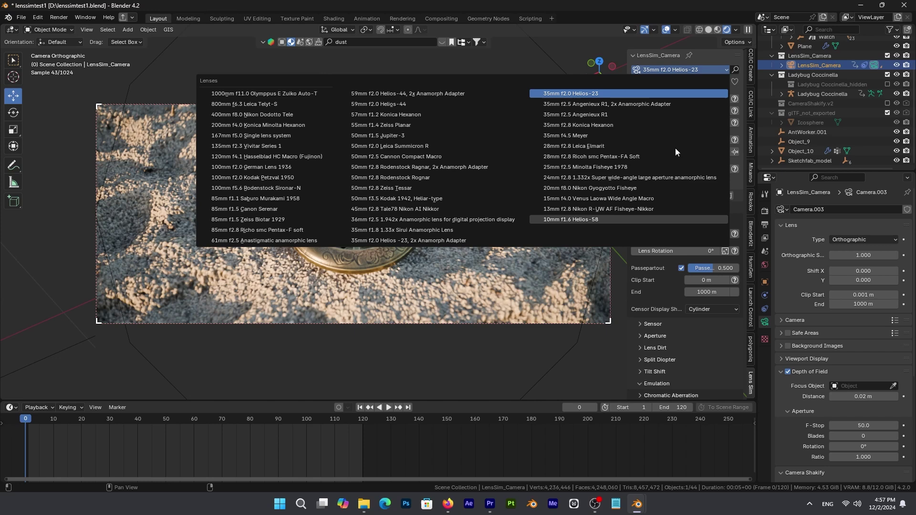
{"action": "key", "text": "Return"}
Step: Try the 28mm f2.8 Ricoh smc Pentax-FA Soft, then settle on the 50mm f2.5 Cannon Compact Macro
{"action": "left_click", "coordinate": [674, 72]}
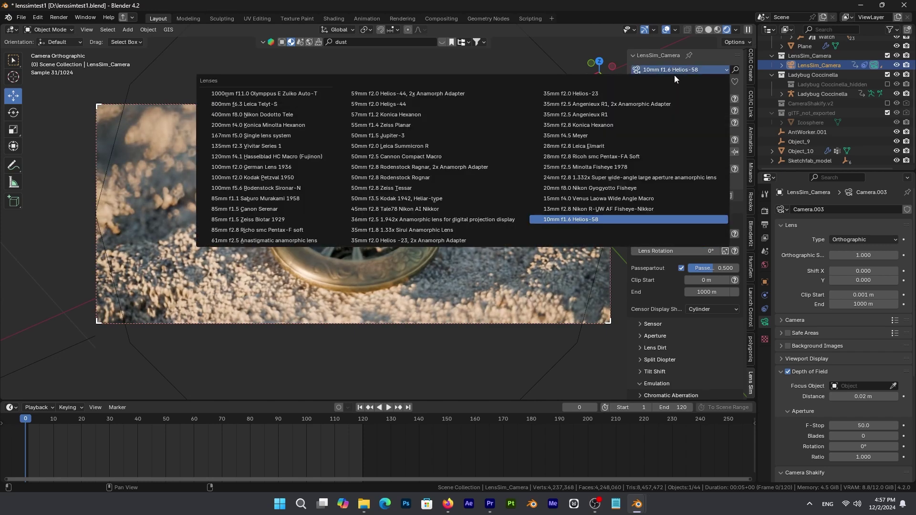
{"action": "key", "text": "Return"}
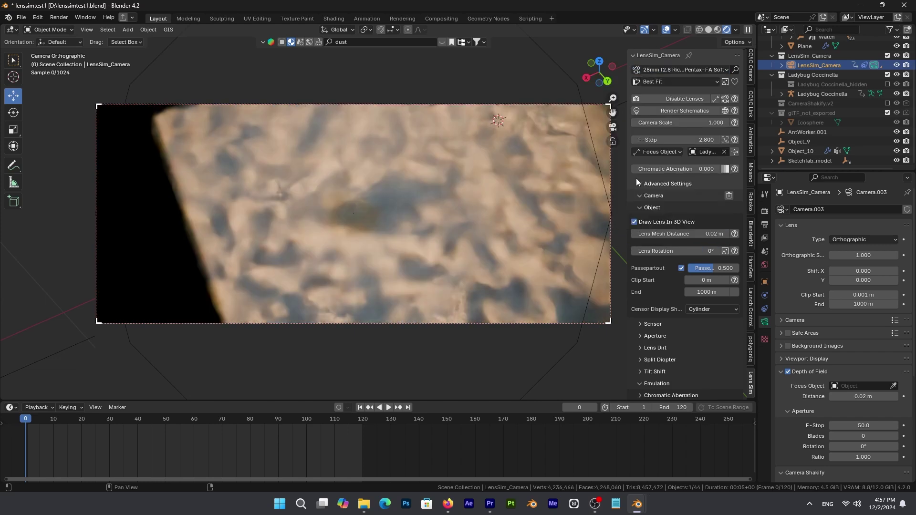
{"action": "left_click", "coordinate": [666, 68]}
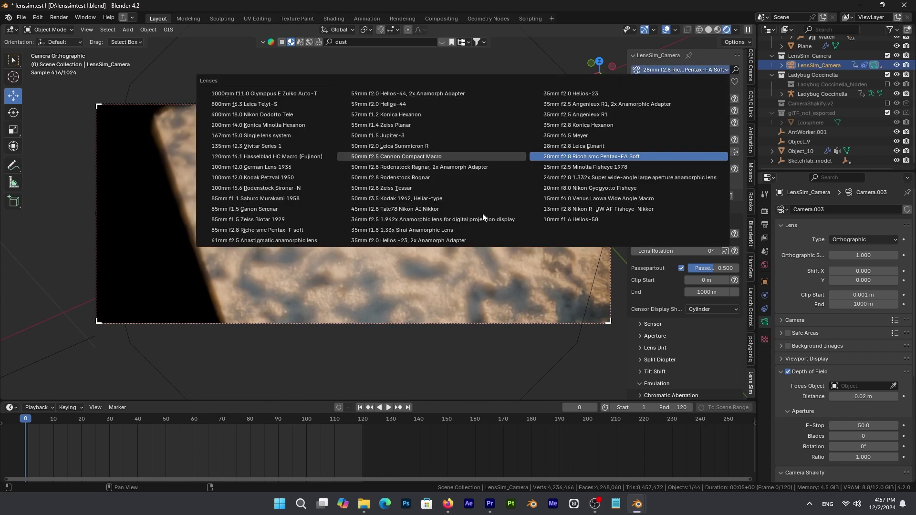
{"action": "key", "text": "Return"}
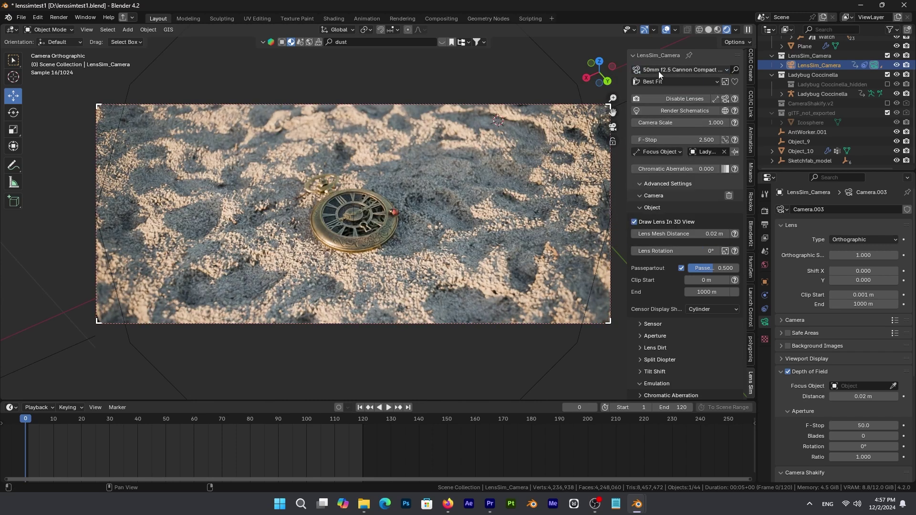
Step: Pick the 50mm f2.5 Cannon Compact Macro from the searchable preset list, then reopen the lens list
{"action": "left_click", "coordinate": [707, 70]}
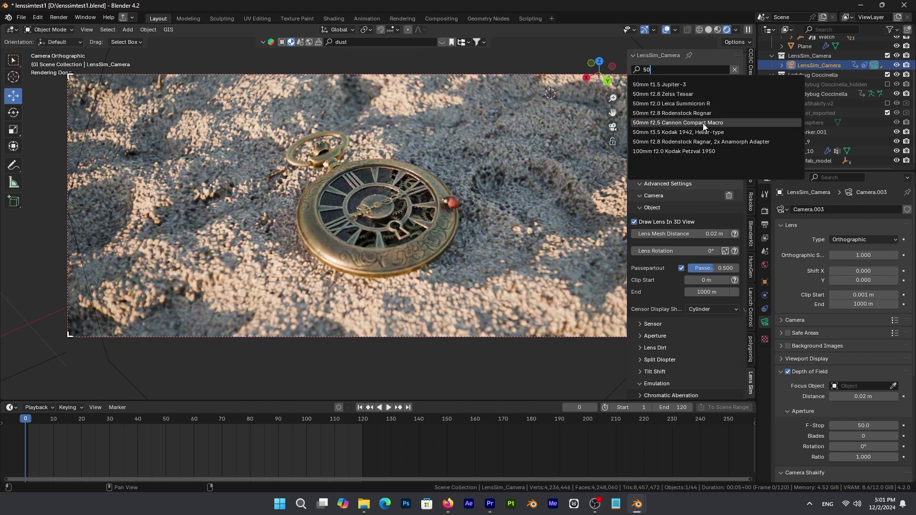
{"action": "key", "text": "Return"}
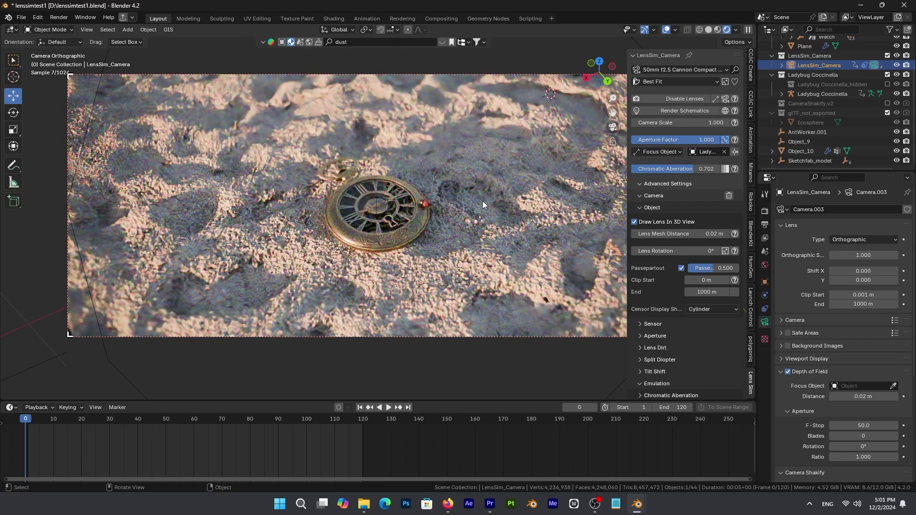
{"action": "left_click", "coordinate": [677, 70]}
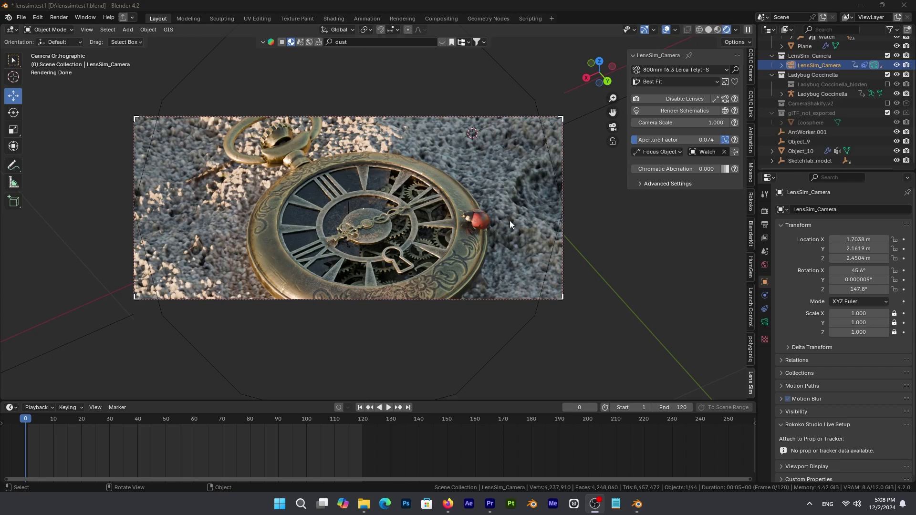
{"action": "left_click", "coordinate": [699, 70]}
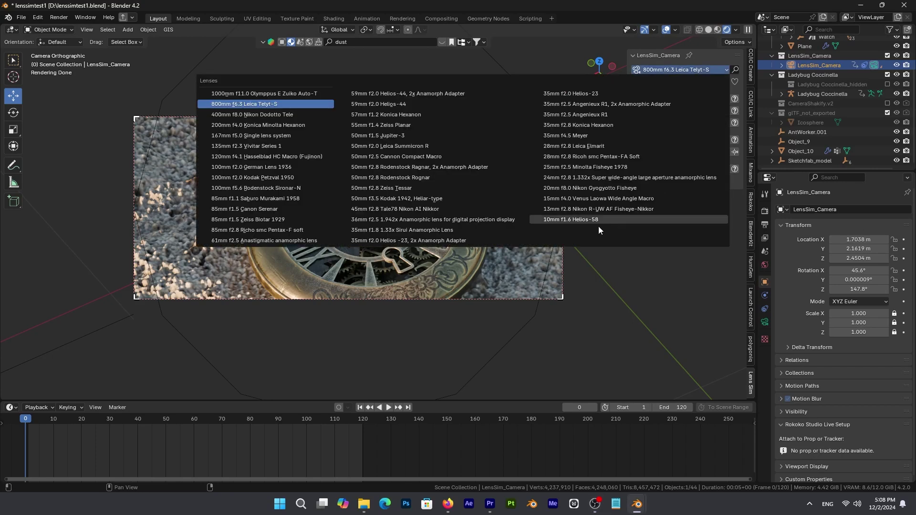
{"action": "left_click", "coordinate": [559, 221]}
{"action": "left_click", "coordinate": [685, 71]}
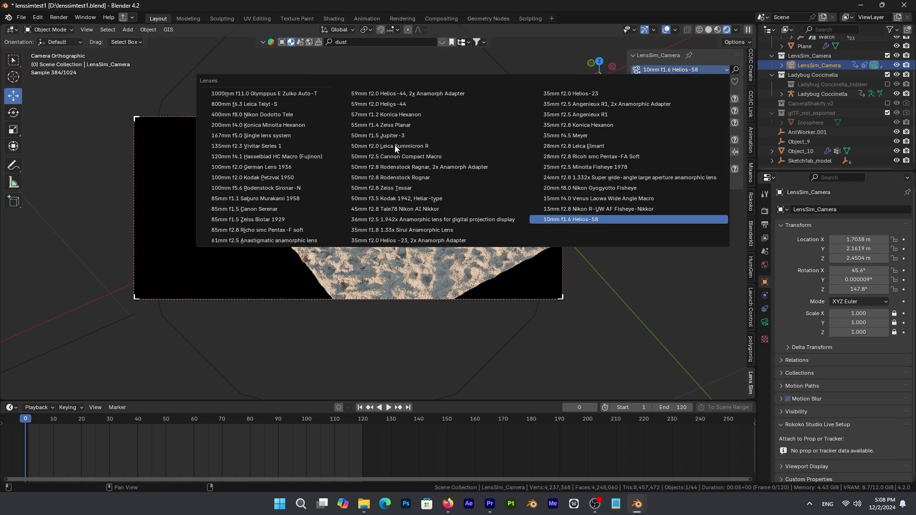
{"action": "key", "text": "Return"}
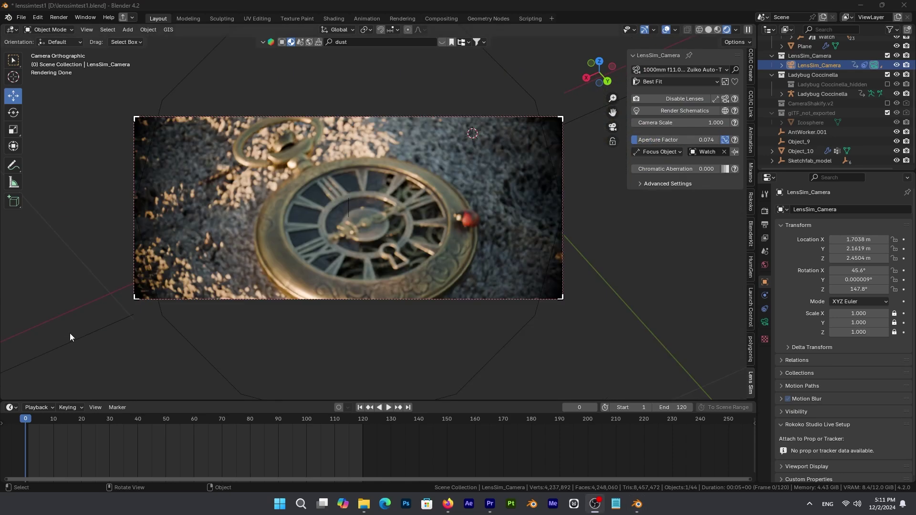
{"action": "left_click", "coordinate": [682, 70]}
{"action": "key", "text": "Return"}
{"action": "left_click", "coordinate": [682, 70]}
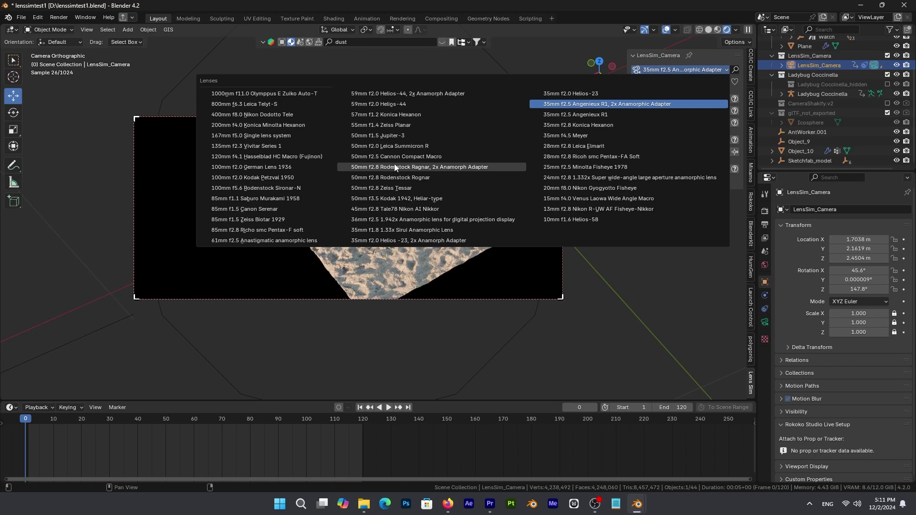
{"action": "key", "text": "Return"}
{"action": "left_click", "coordinate": [691, 72]}
{"action": "left_click", "coordinate": [267, 167]}
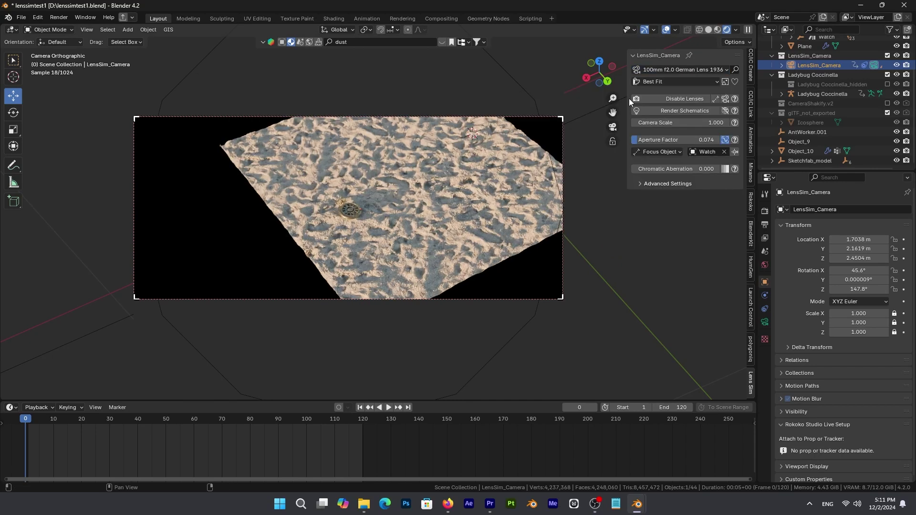
{"action": "left_click", "coordinate": [682, 69]}
{"action": "left_click", "coordinate": [485, 115]}
{"action": "left_click", "coordinate": [682, 70]}
{"action": "left_click", "coordinate": [255, 125]}
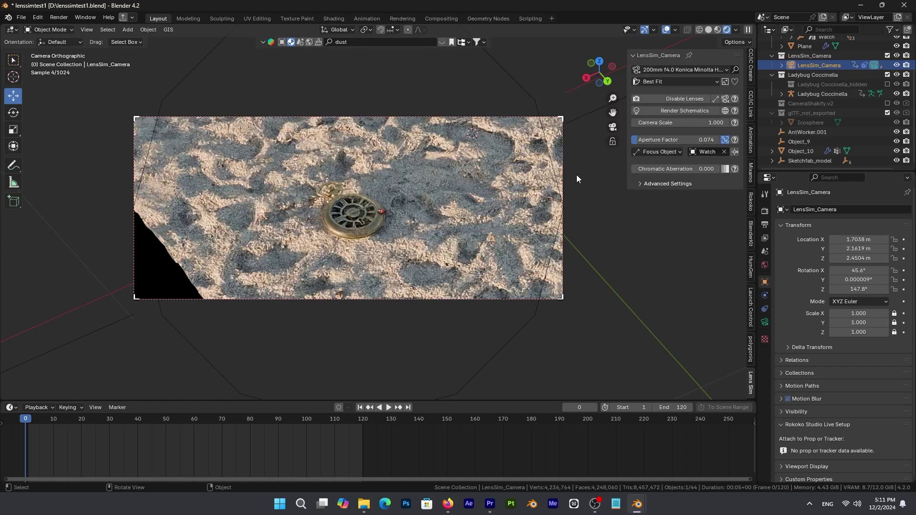
{"action": "left_click", "coordinate": [682, 69]}
{"action": "left_click", "coordinate": [252, 114]}
{"action": "left_click", "coordinate": [671, 71]}
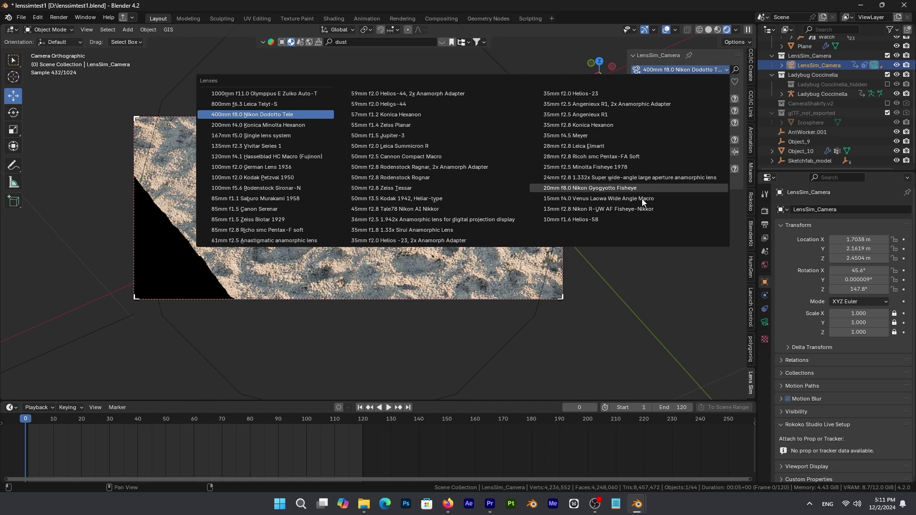
{"action": "left_click", "coordinate": [639, 189]}
{"action": "left_click", "coordinate": [682, 69]}
{"action": "key", "text": "Return"}
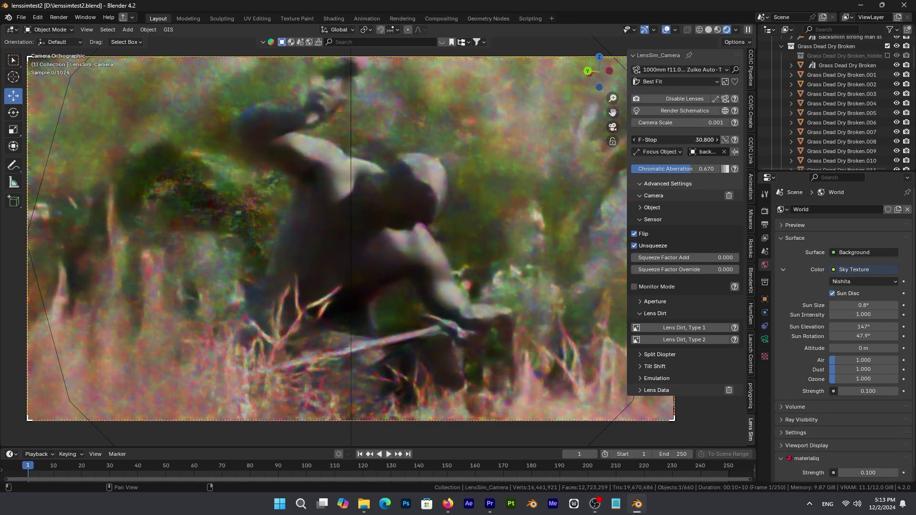
Step: Try F-Stops between 1 and 50, set chromatic aberration to 1.0, and use Aperture Factor 0.122
{"action": "left_click_drag", "start_coordinate": [682, 140], "coordinate": [643, 140]}
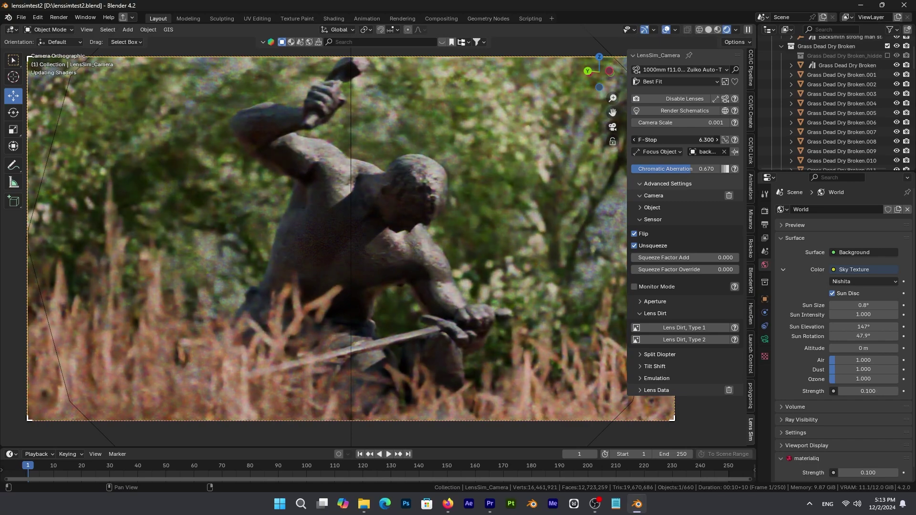
{"action": "left_click_drag", "start_coordinate": [644, 140], "coordinate": [683, 140]}
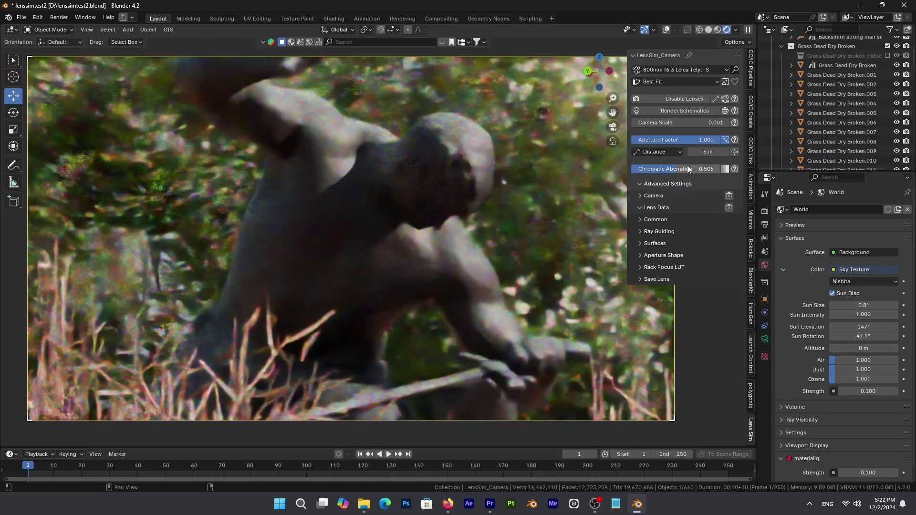
{"action": "left_click_drag", "start_coordinate": [688, 169], "coordinate": [720, 169]}
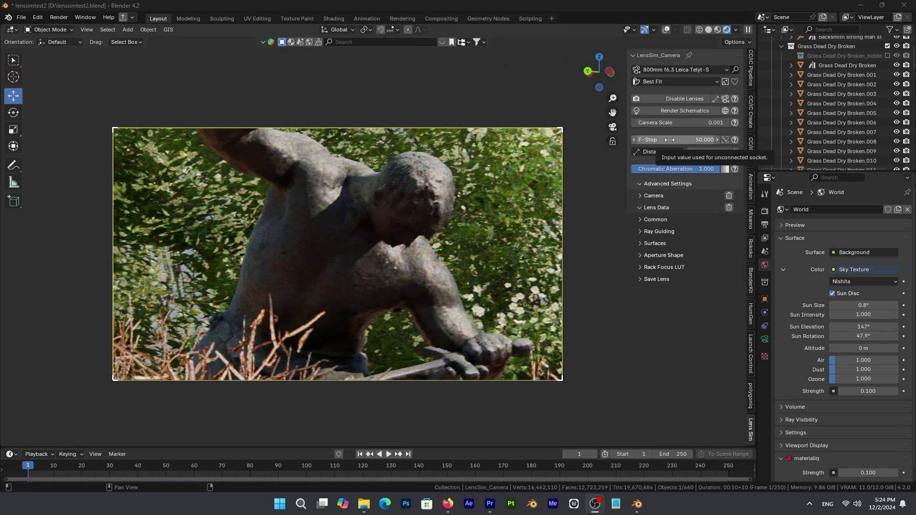
{"action": "mouse_move", "coordinate": [677, 139]}
{"action": "left_mouse_down"}
{"action": "mouse_move", "coordinate": [643, 139]}
{"action": "mouse_move", "coordinate": [744, 140]}
{"action": "mouse_move", "coordinate": [669, 140]}
{"action": "mouse_move", "coordinate": [692, 143]}
{"action": "mouse_move", "coordinate": [680, 142]}
{"action": "left_mouse_up"}
{"action": "left_click", "coordinate": [725, 140]}
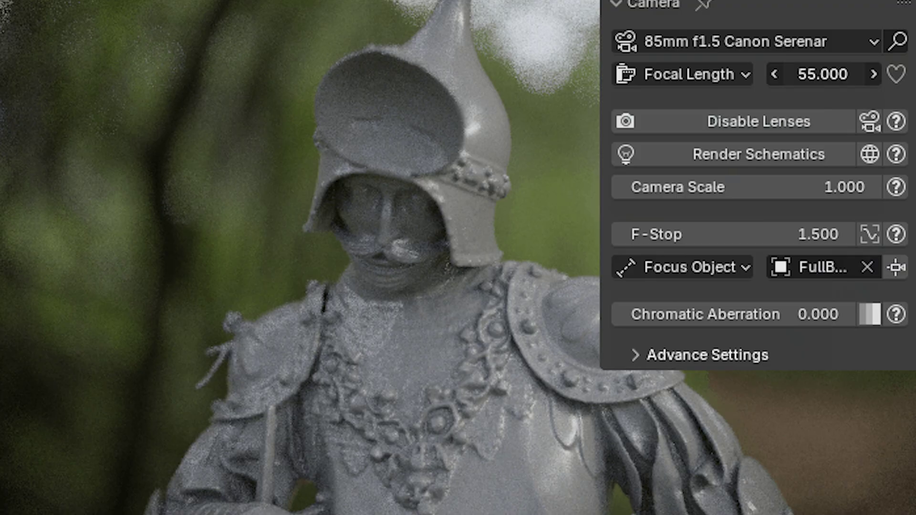
Step: Shorten the focal length, raise the F-Stop to about 6, then return it to 1.5
{"action": "left_click_drag", "start_coordinate": [823, 74], "coordinate": [700, 74]}
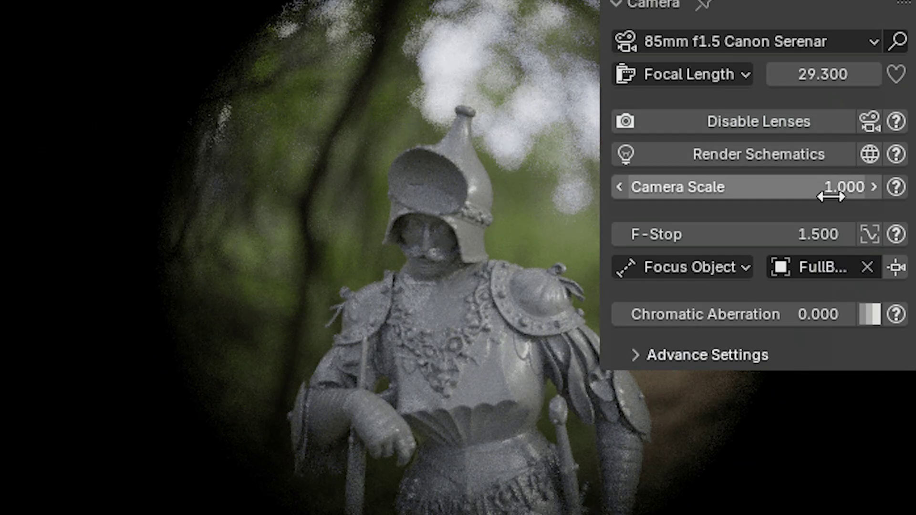
{"action": "left_click_drag", "start_coordinate": [757, 234], "coordinate": [779, 234]}
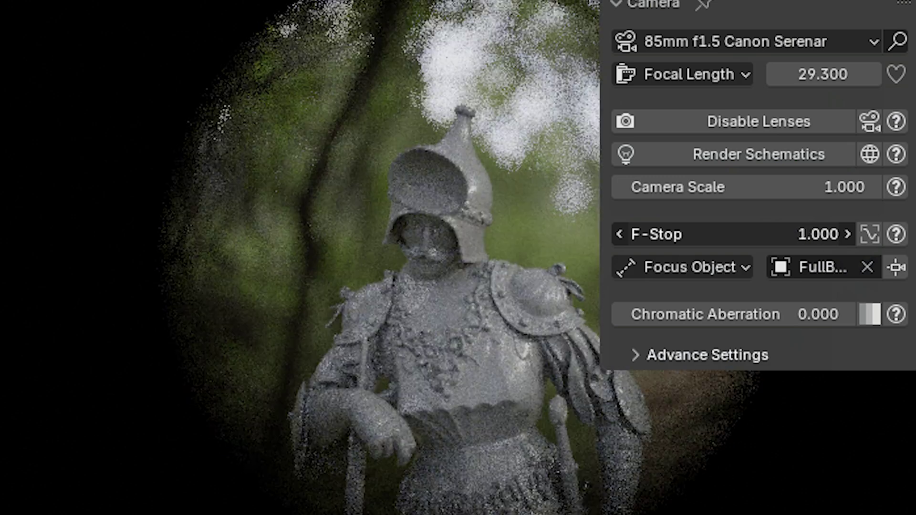
{"action": "left_click_drag", "start_coordinate": [763, 234], "coordinate": [786, 234]}
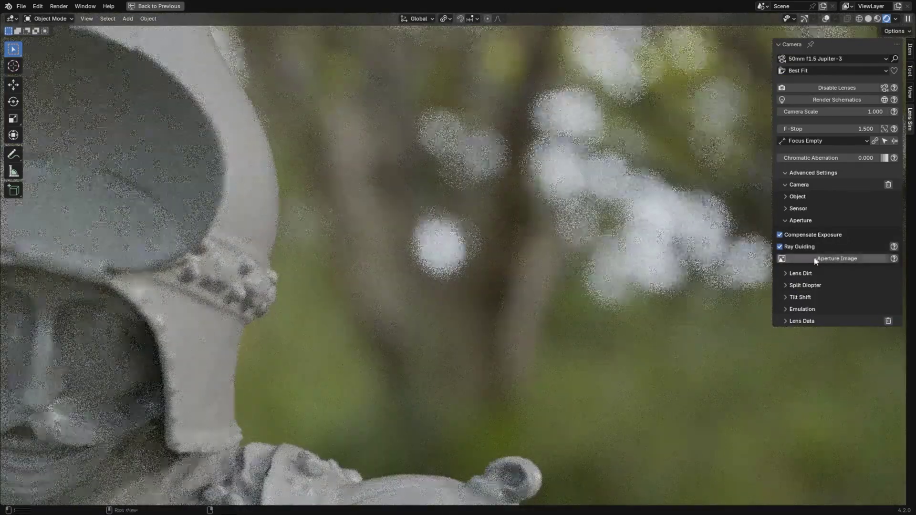
Step: Enable Aperture Image with star_large.5.png and White Color Sum colour correction
{"action": "left_click", "coordinate": [815, 259]}
{"action": "left_click", "coordinate": [783, 271]}
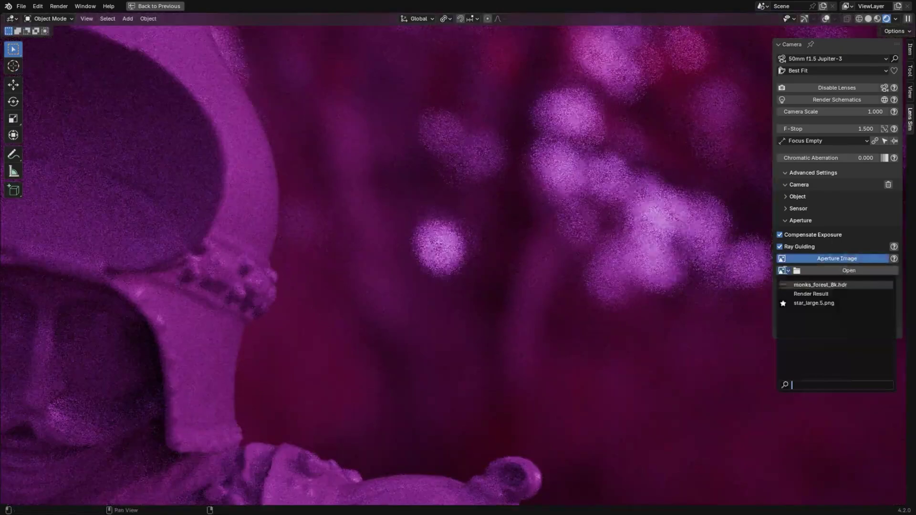
{"action": "left_click", "coordinate": [800, 303]}
{"action": "left_click", "coordinate": [819, 351]}
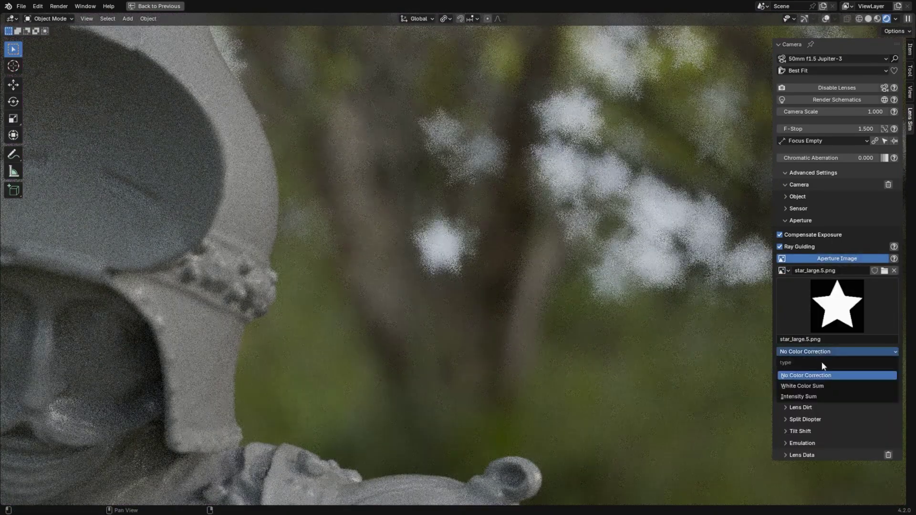
{"action": "left_click", "coordinate": [829, 387]}
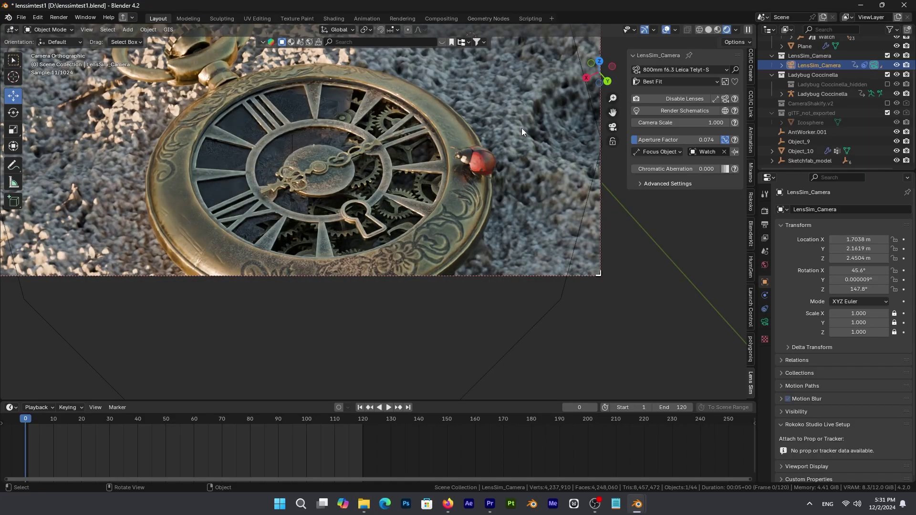
Step: Recentre the camera frame in the viewport and set chromatic aberration to 0.117
{"action": "left_click_drag", "start_coordinate": [612, 110], "coordinate": [579, 166]}
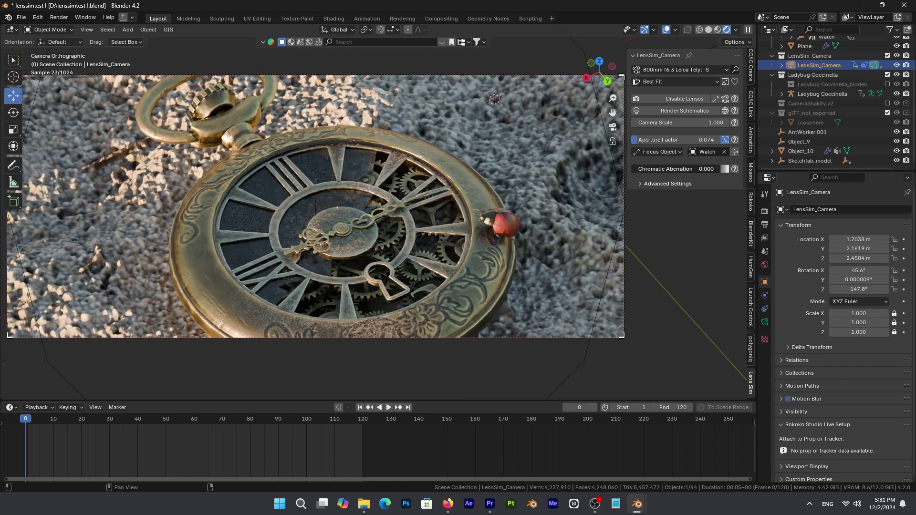
{"action": "left_click_drag", "start_coordinate": [677, 169], "coordinate": [687, 169]}
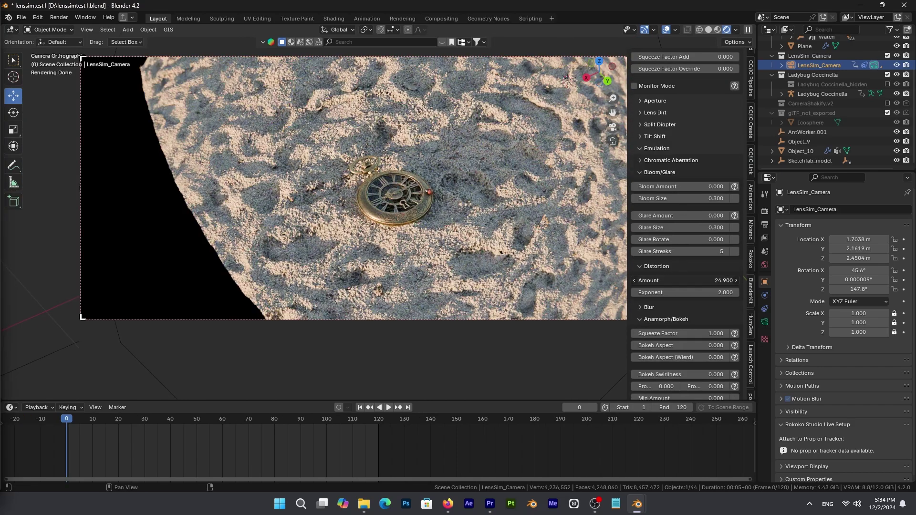
Step: Push distortion Amount to about 54.7 for a fisheye, then into large negative values
{"action": "left_click_drag", "start_coordinate": [684, 281], "coordinate": [656, 277]}
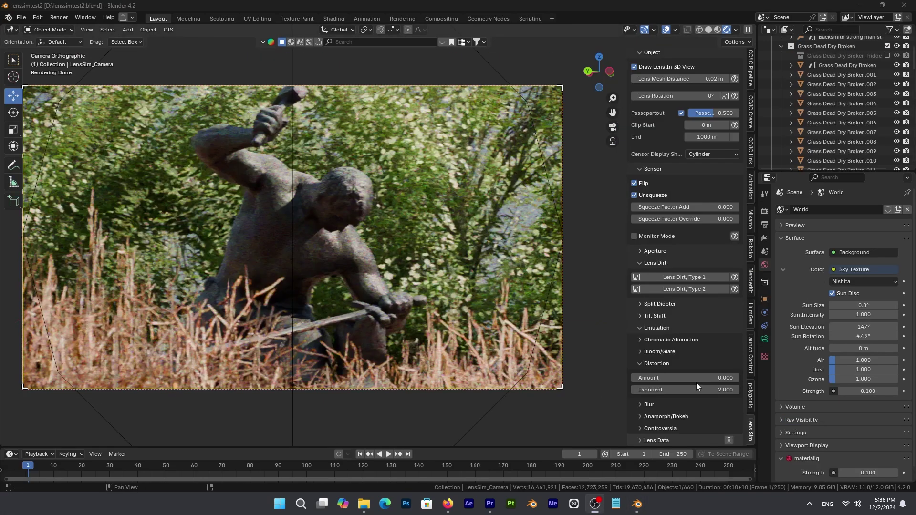
{"action": "left_click_drag", "start_coordinate": [696, 377], "coordinate": [668, 378]}
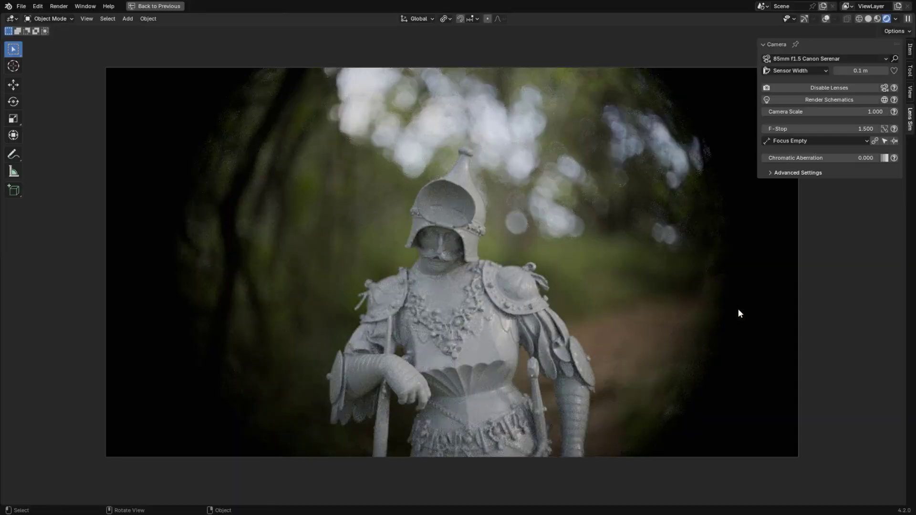
Step: Set F-Stop 8.6 then 1.5, Best Fit sensor, 85mm Zeiss Biotar 1929 lens, chromatic aberration 1.0
{"action": "left_click_drag", "start_coordinate": [820, 129], "coordinate": [782, 129]}
{"action": "left_click", "coordinate": [797, 70]}
{"action": "left_click", "coordinate": [791, 92]}
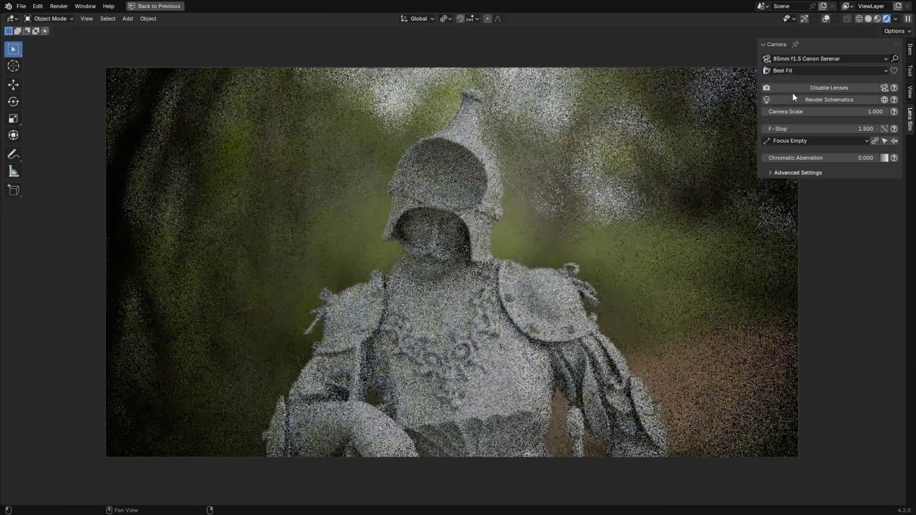
{"action": "left_click", "coordinate": [811, 58]}
{"action": "left_click", "coordinate": [485, 210]}
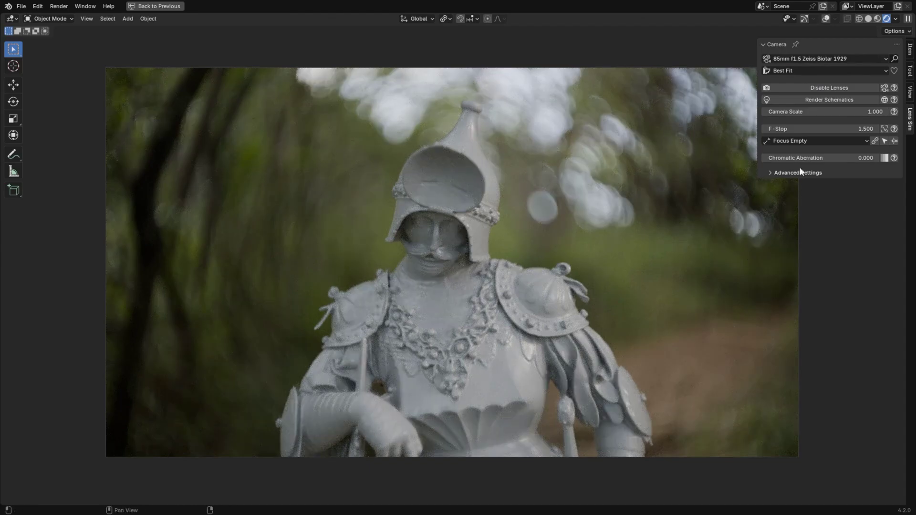
{"action": "left_click_drag", "start_coordinate": [810, 158], "coordinate": [878, 158]}
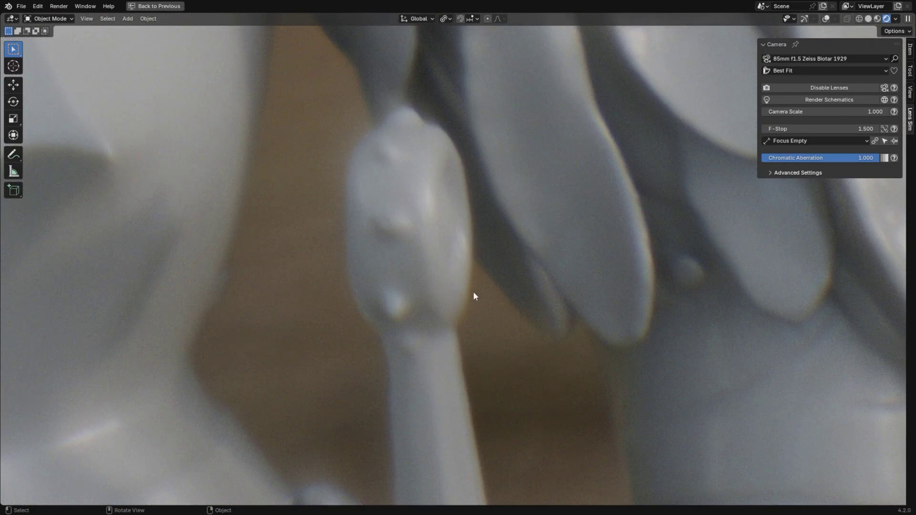
Step: Choose the 50mm f1.5 Jupiter-3 preset from the Lens Sim Lenses dropdown
{"action": "left_click", "coordinate": [835, 58]}
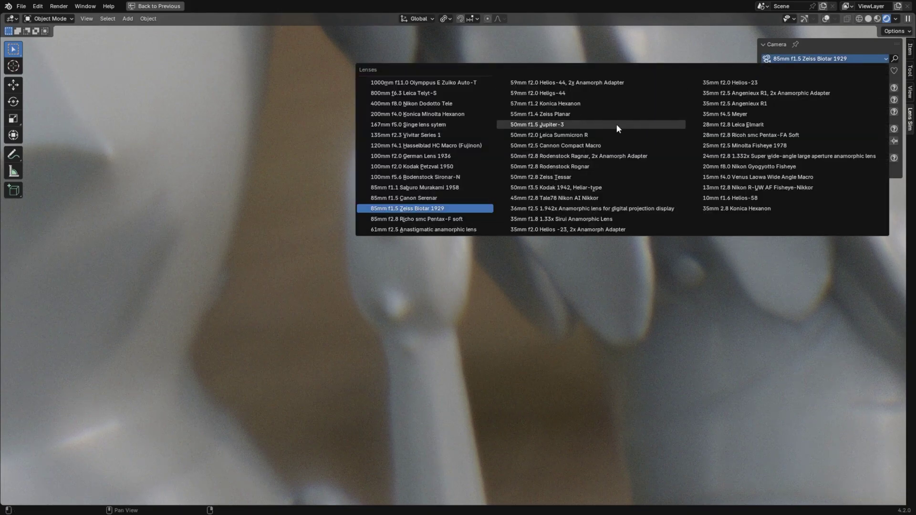